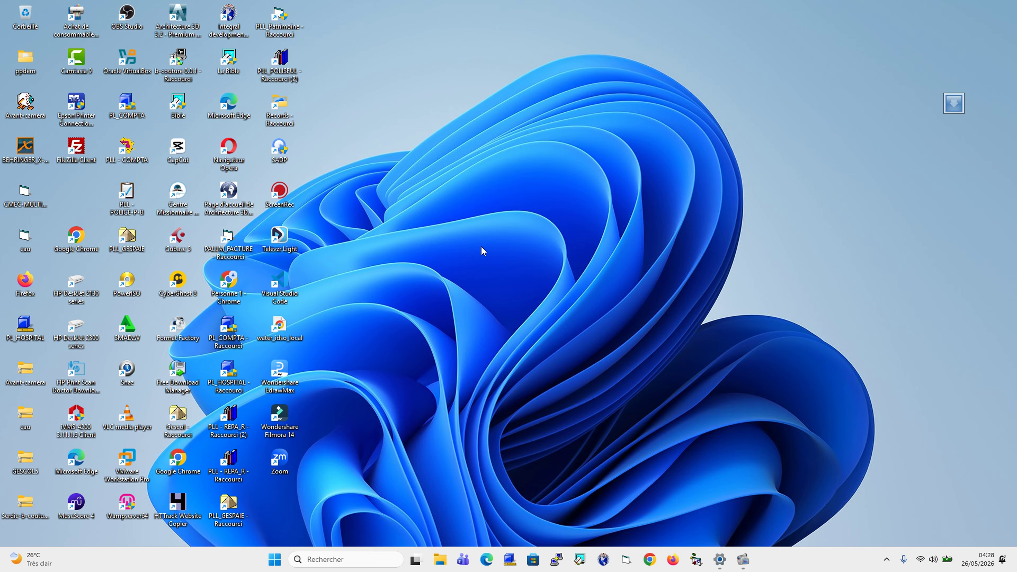
Launch the Gescol-2030-Setup-1.2.1 installer from the Téléchargements folder and close the folder window
{"action": "left_click", "coordinate": [443, 553]}
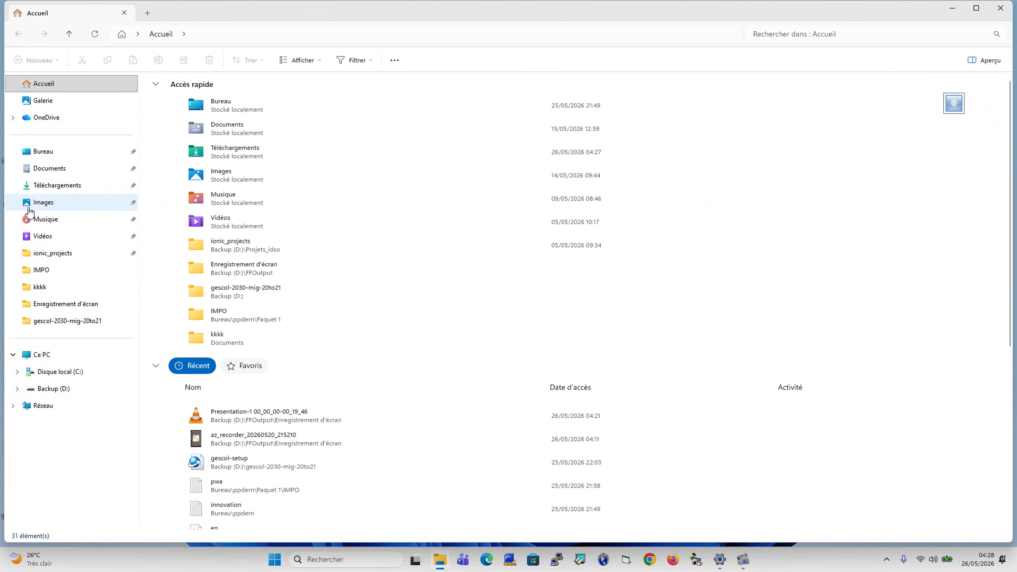
{"action": "left_click", "coordinate": [45, 191]}
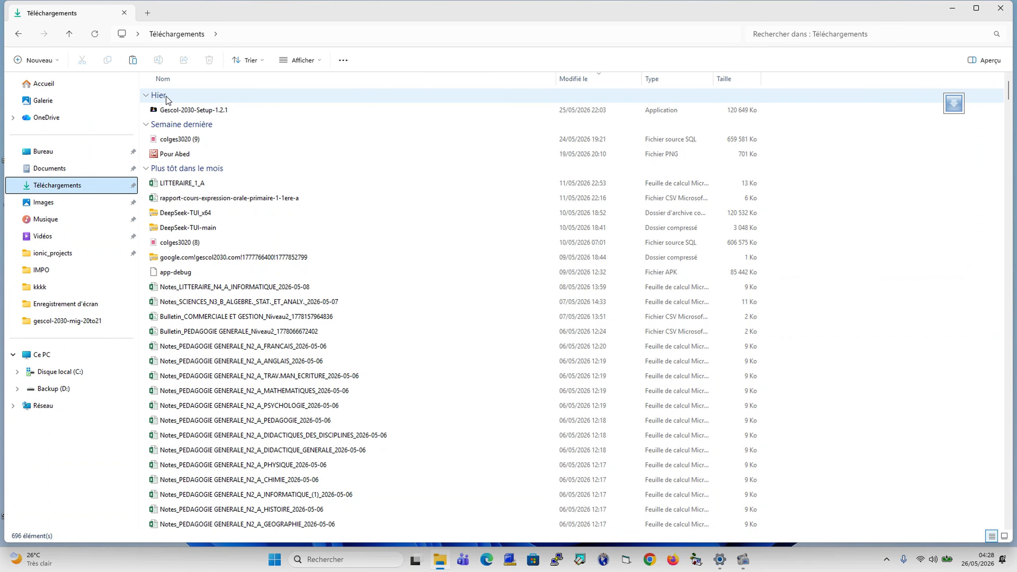
{"action": "double_click", "coordinate": [175, 110]}
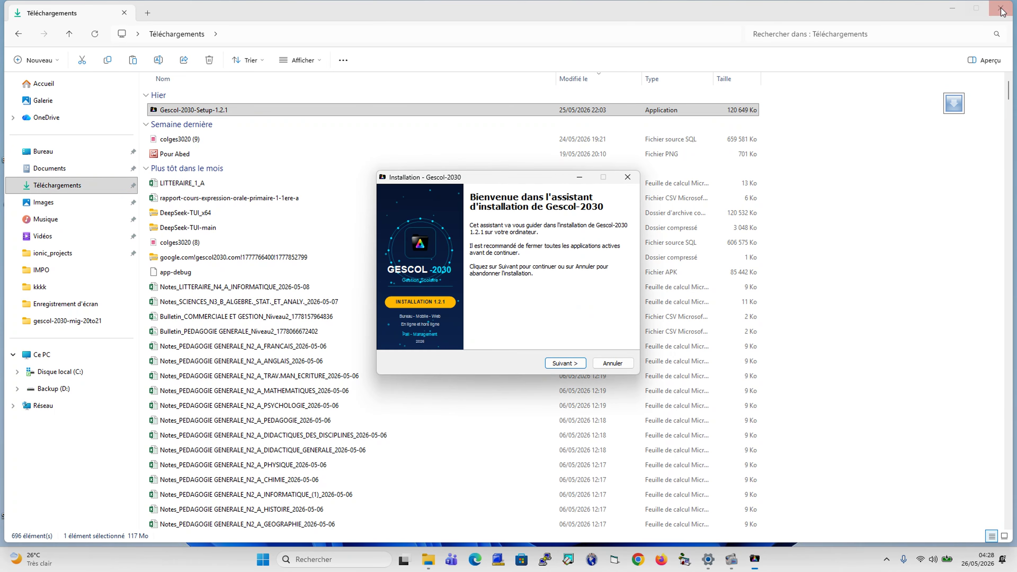
{"action": "left_click", "coordinate": [1001, 11]}
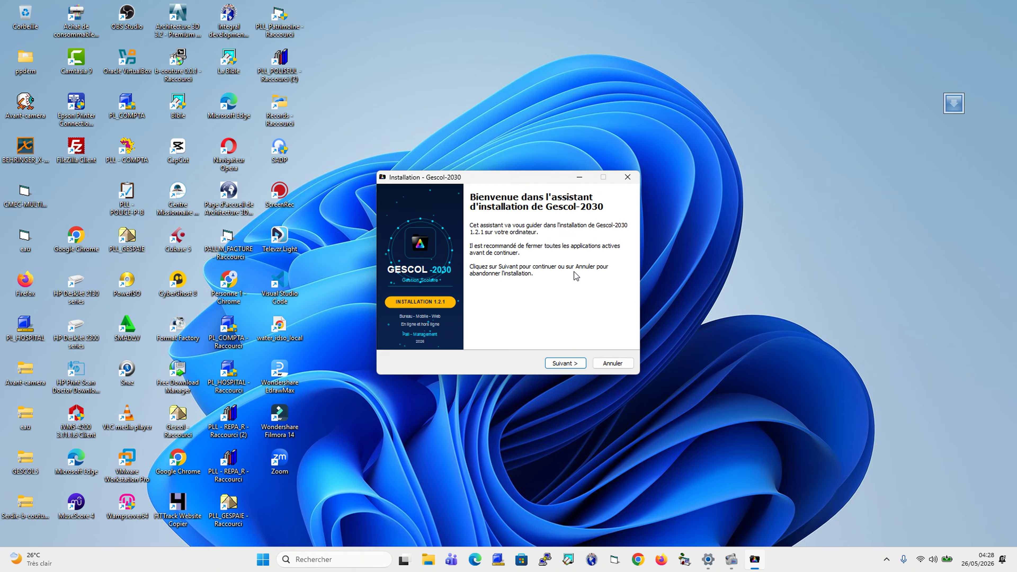
Proceed past the installer's welcome and SmartScreen information pages and accept the licence agreement
{"action": "left_click", "coordinate": [566, 362]}
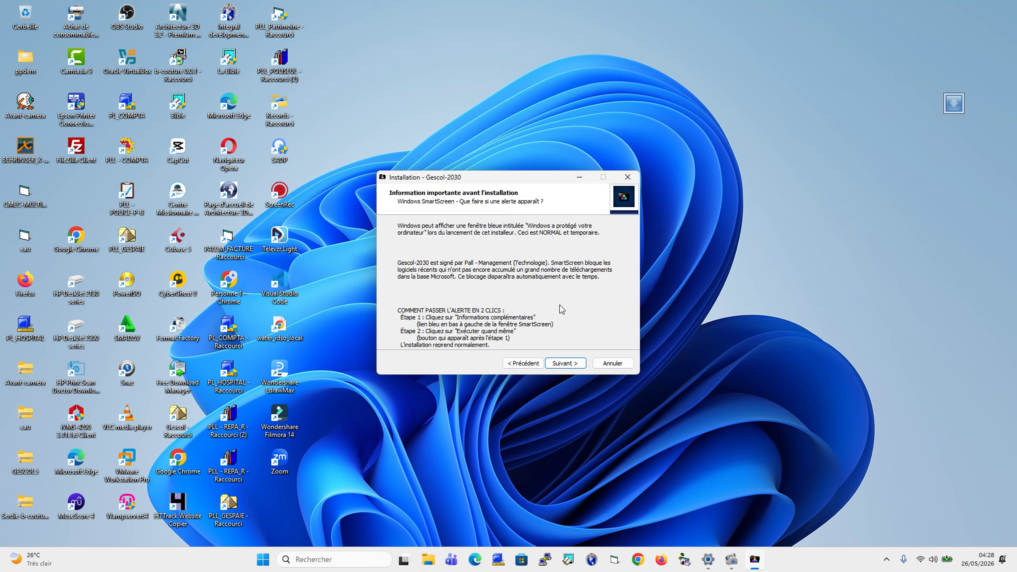
{"action": "left_click", "coordinate": [564, 362]}
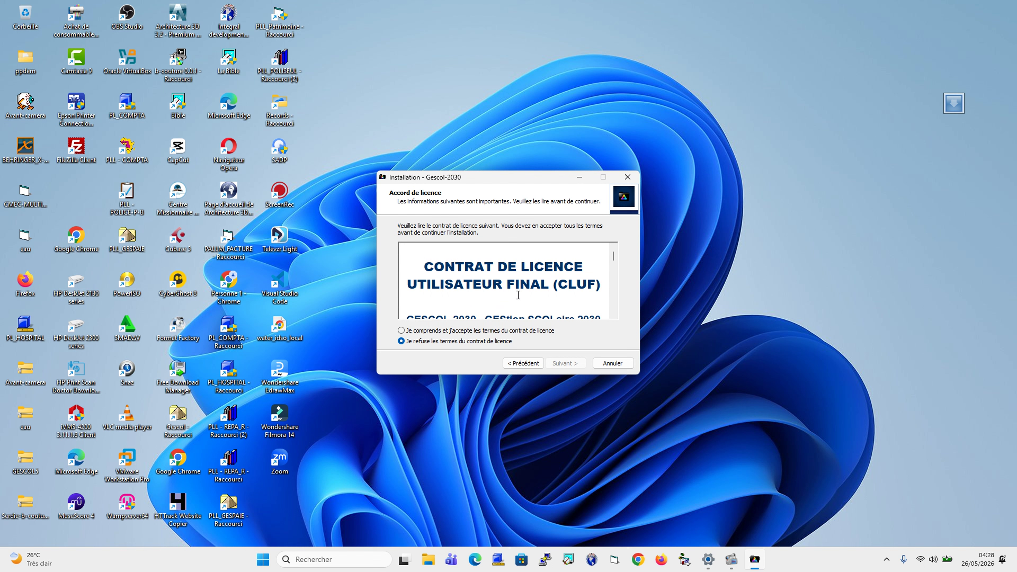
{"action": "left_click", "coordinate": [427, 332]}
{"action": "left_click", "coordinate": [561, 364]}
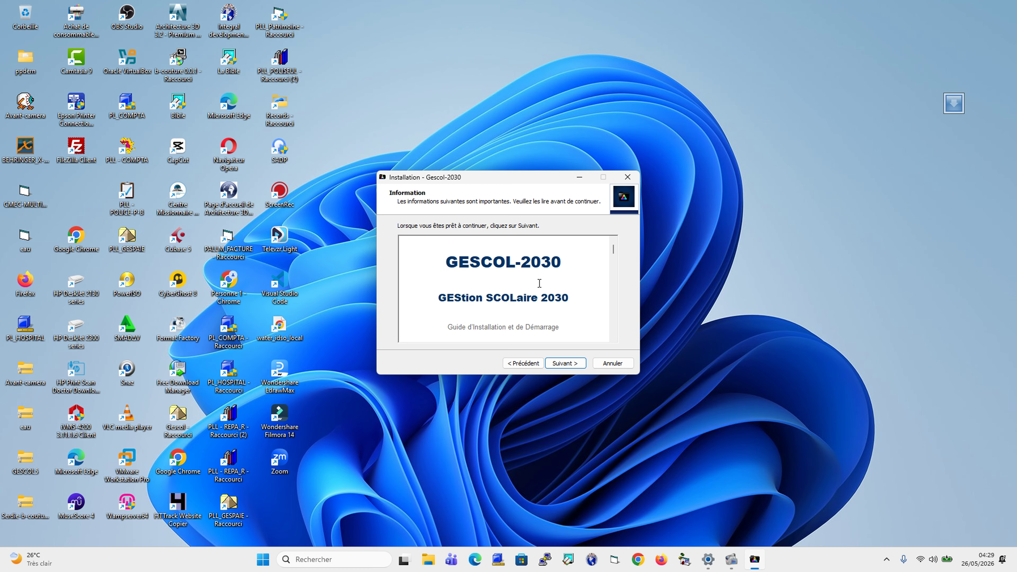
Skim the installation guide's table of contents and minimum configuration section, and continue to the destination folder page
{"action": "scroll", "coordinate": [539, 283], "scroll_direction": "down", "scroll_amount": 8}
{"action": "scroll", "coordinate": [539, 283], "scroll_direction": "down", "scroll_amount": 2}
{"action": "scroll", "coordinate": [539, 283], "scroll_direction": "up", "scroll_amount": 8}
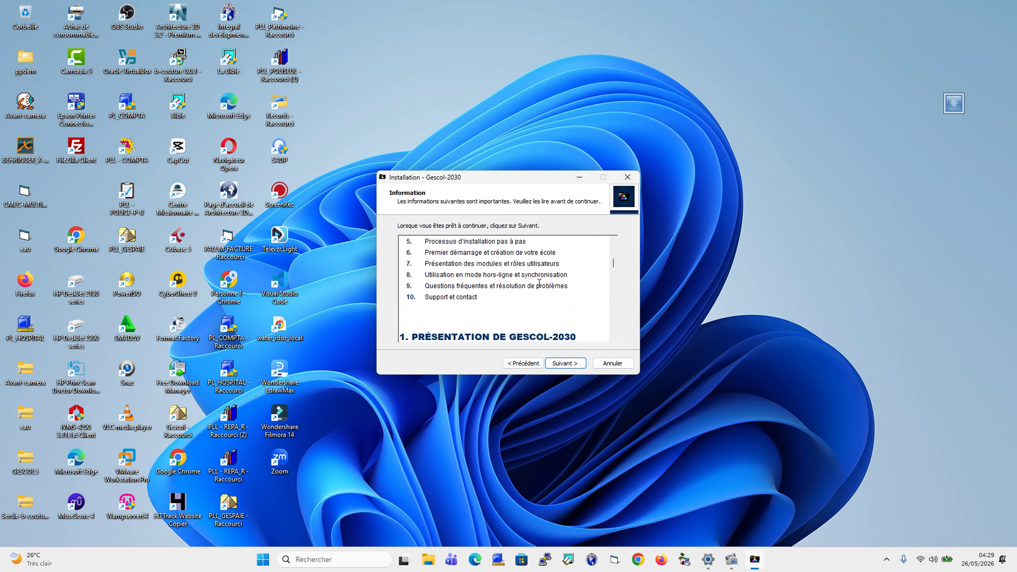
{"action": "scroll", "coordinate": [539, 283], "scroll_direction": "down", "scroll_amount": 6}
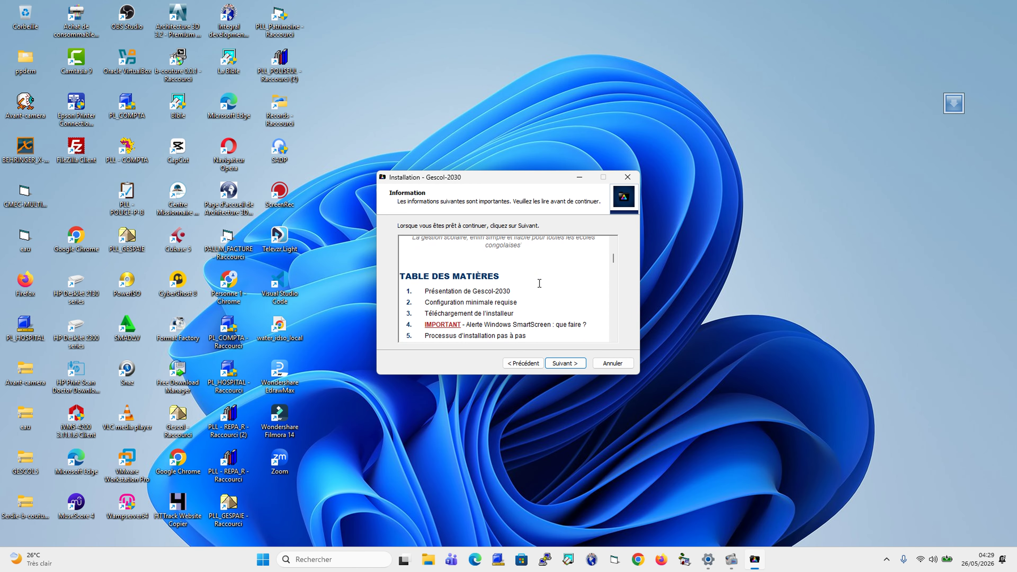
{"action": "scroll", "coordinate": [539, 283], "scroll_direction": "down", "scroll_amount": 8}
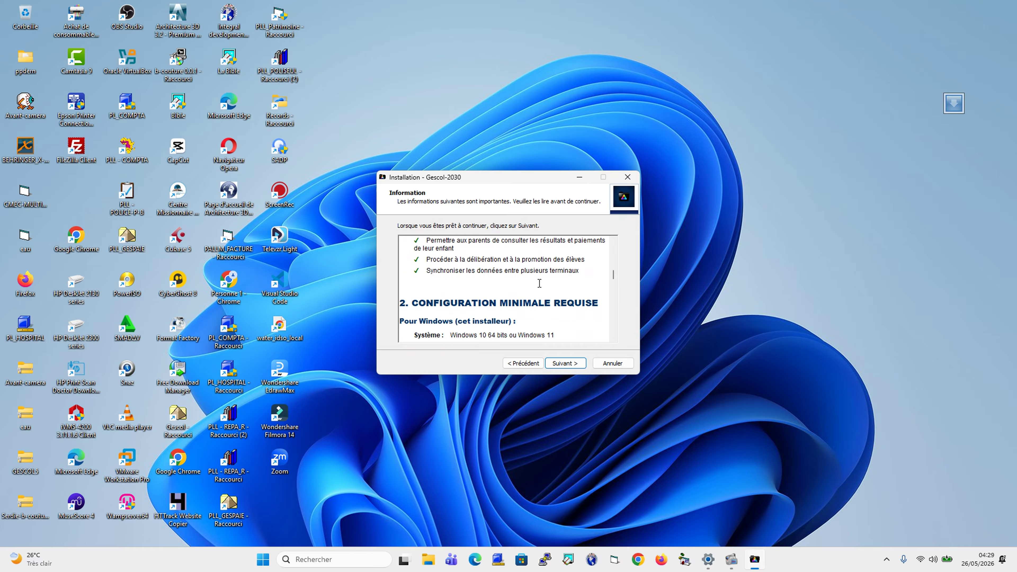
{"action": "left_click", "coordinate": [564, 364]}
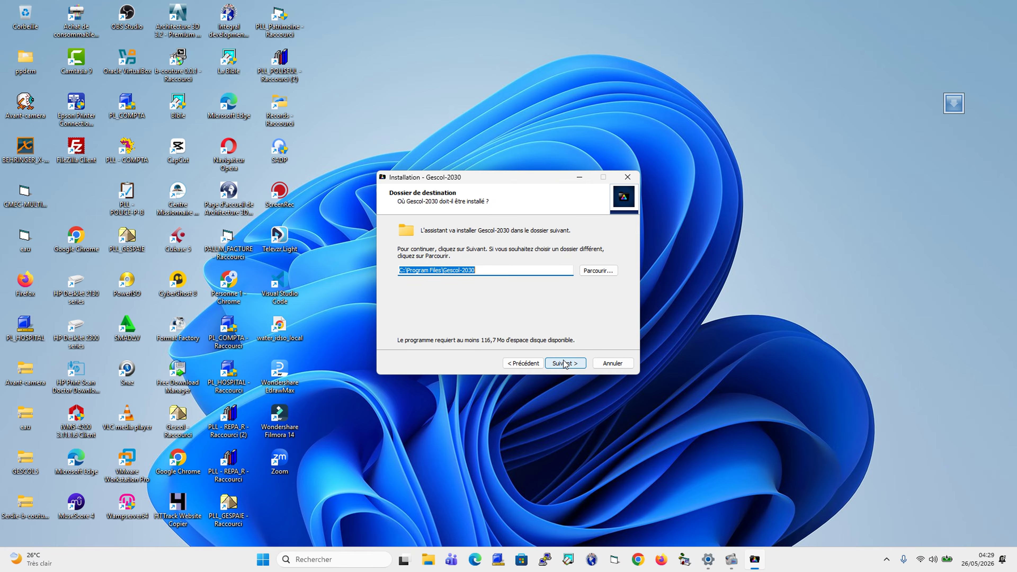
Keep C:\Program Files\Gescol-2030 as the destination, add a taskbar icon alongside the desktop icon, and start the installation
{"action": "left_click", "coordinate": [564, 364]}
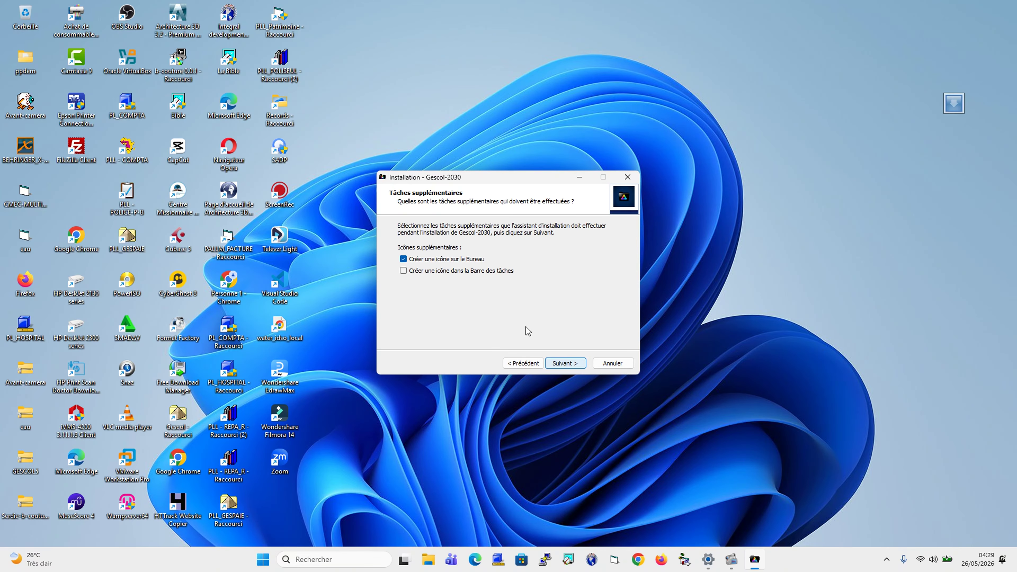
{"action": "left_click", "coordinate": [501, 272]}
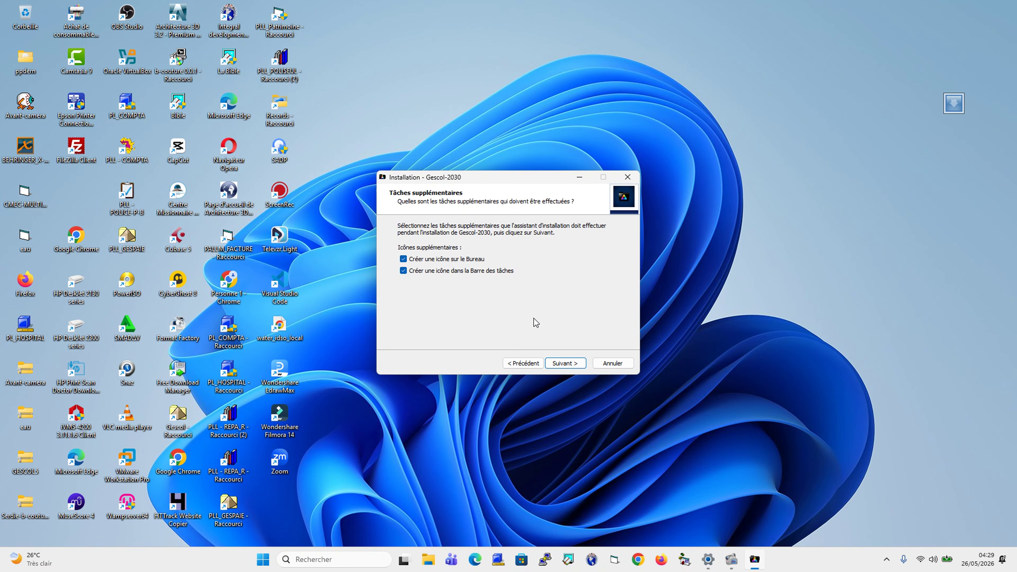
{"action": "left_click", "coordinate": [565, 363]}
{"action": "left_click", "coordinate": [564, 365]}
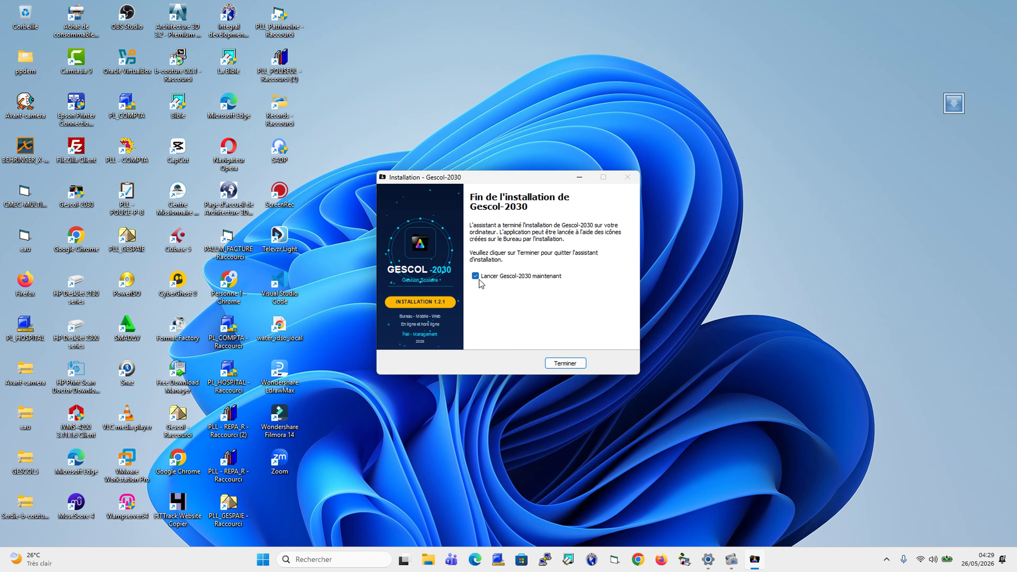
Finish the setup wizard with the option to launch Gescol-2030 immediately enabled
{"action": "left_click", "coordinate": [476, 276]}
{"action": "left_click", "coordinate": [476, 277]}
{"action": "left_click", "coordinate": [569, 364]}
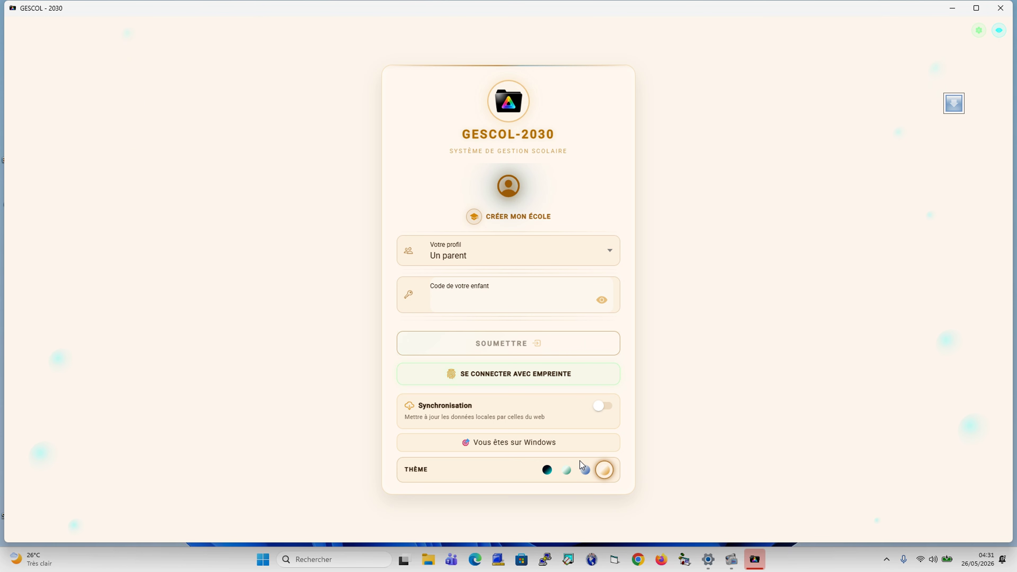
Try the blue, green and dark themes on the login page and return to the cream theme
{"action": "left_click", "coordinate": [585, 472]}
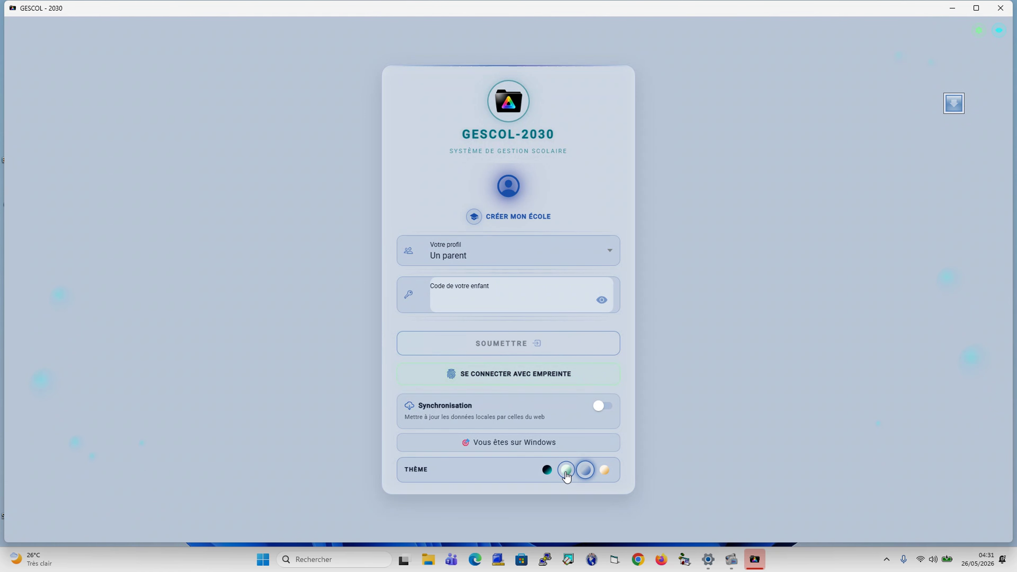
{"action": "left_click", "coordinate": [567, 472]}
{"action": "left_click", "coordinate": [546, 472]}
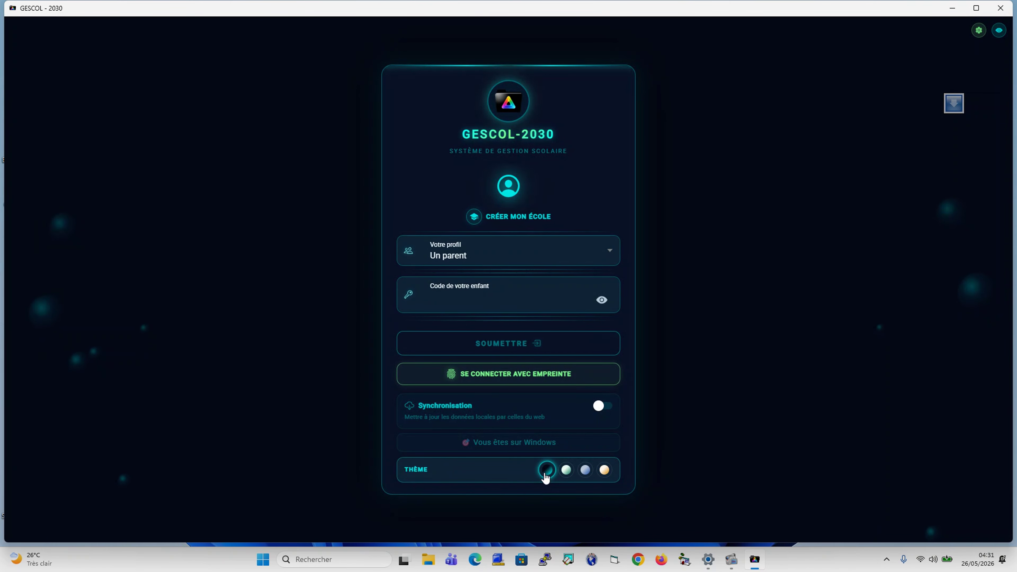
{"action": "left_click", "coordinate": [566, 472]}
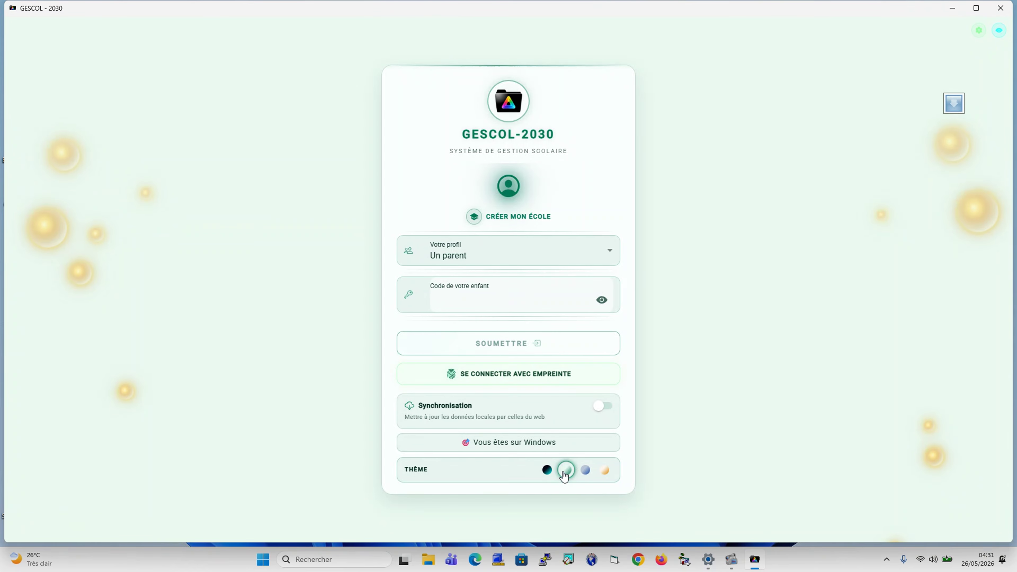
{"action": "left_click", "coordinate": [585, 471]}
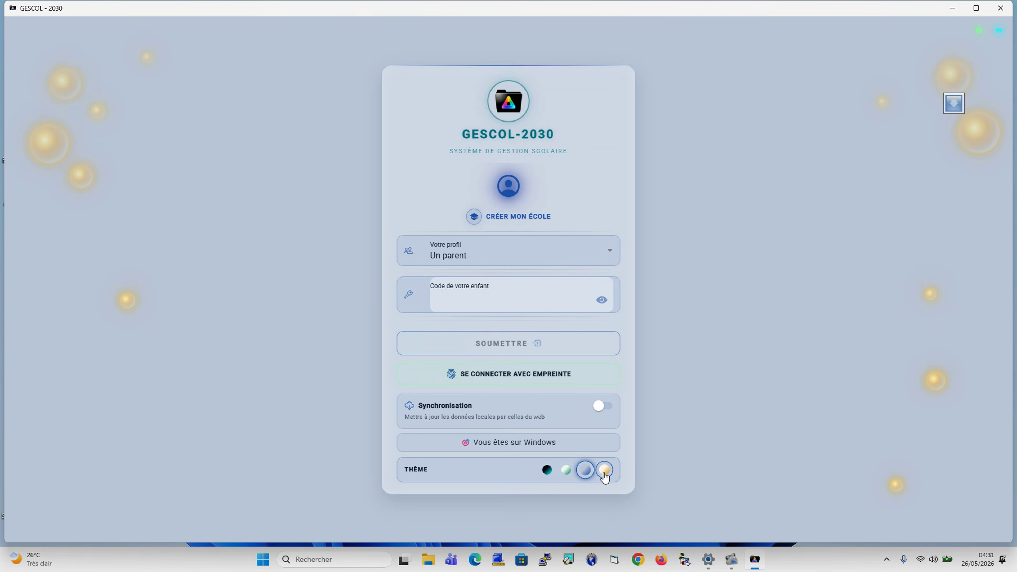
{"action": "left_click", "coordinate": [605, 471]}
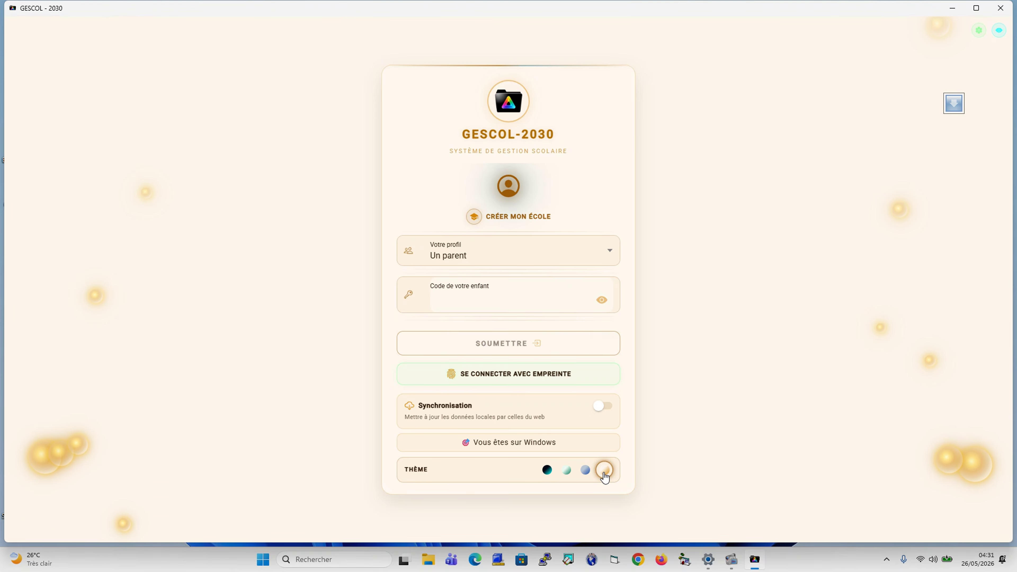
{"action": "left_click", "coordinate": [546, 471]}
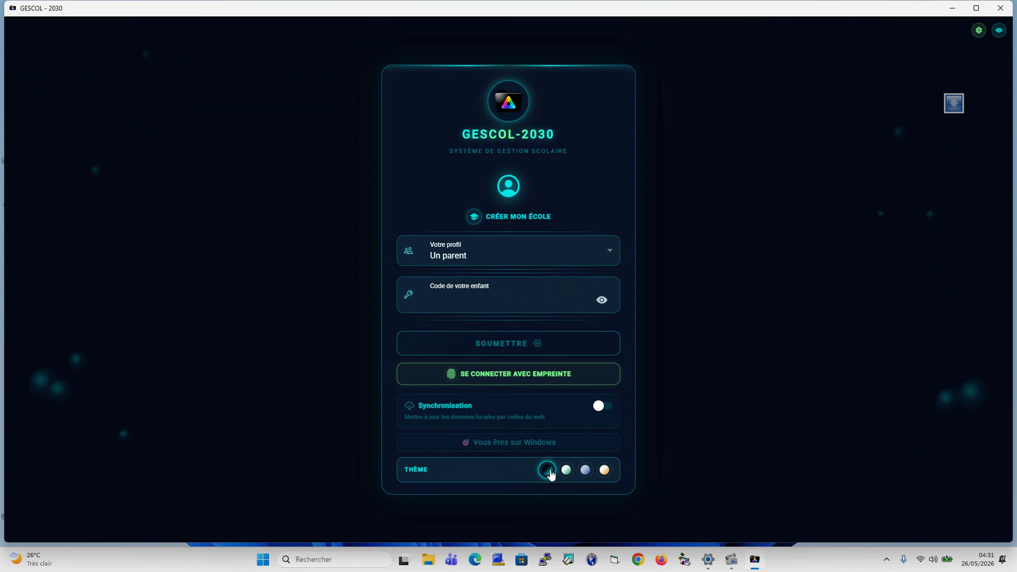
{"action": "left_click", "coordinate": [605, 472]}
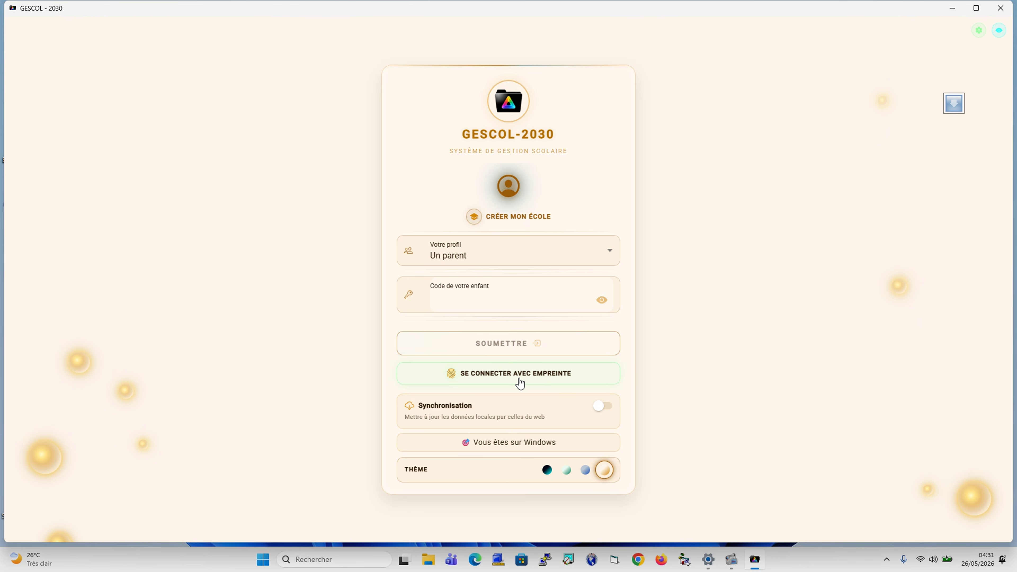
Switch on synchronisation of the local data with the web data on the login page
{"action": "left_click", "coordinate": [603, 406]}
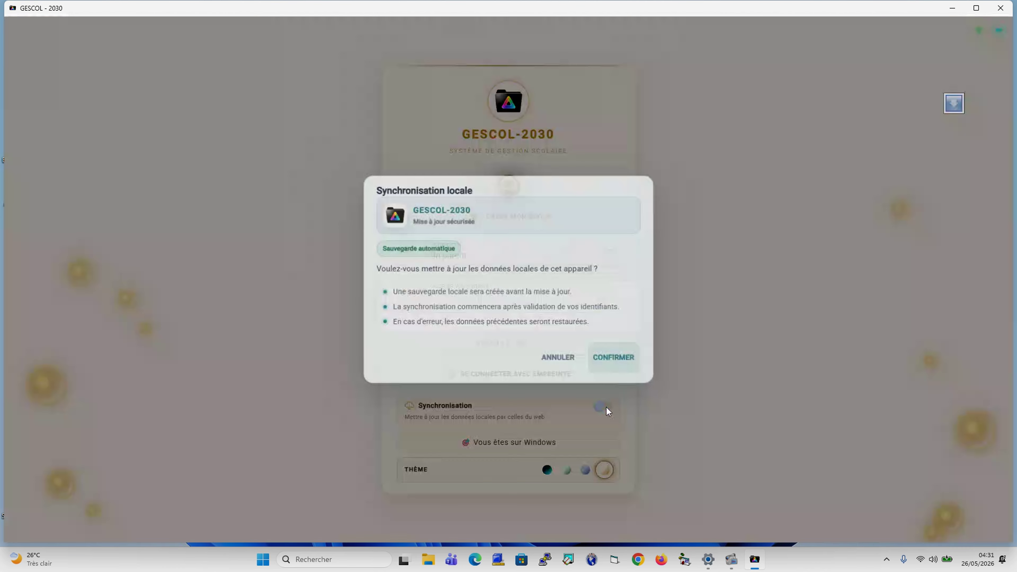